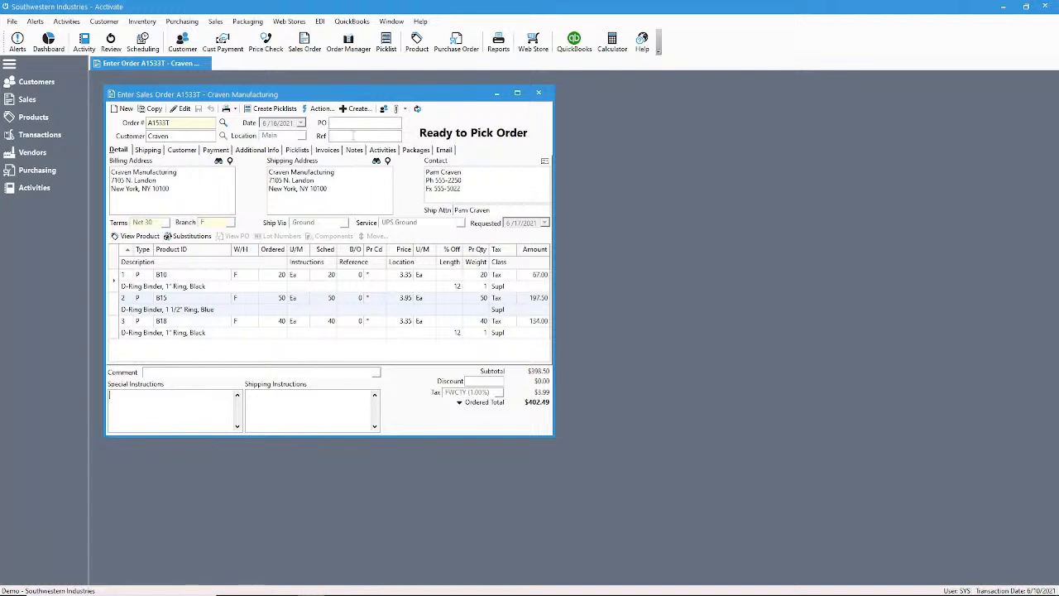
Step: Open a payment for the Craven Manufacturing sales order, discard it without saving and close the order
click(356, 108)
click(370, 122)
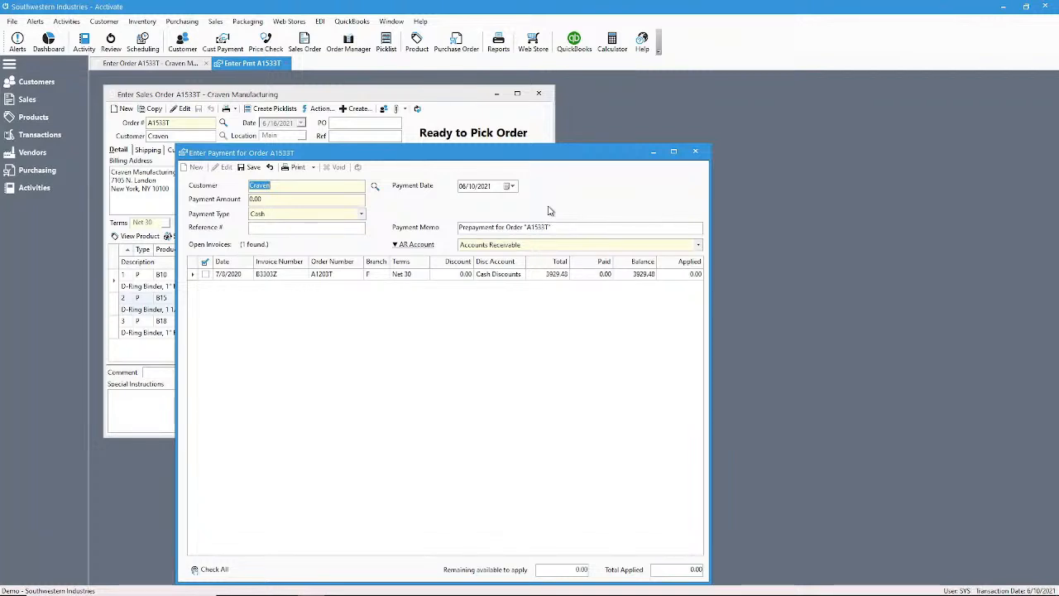
click(695, 151)
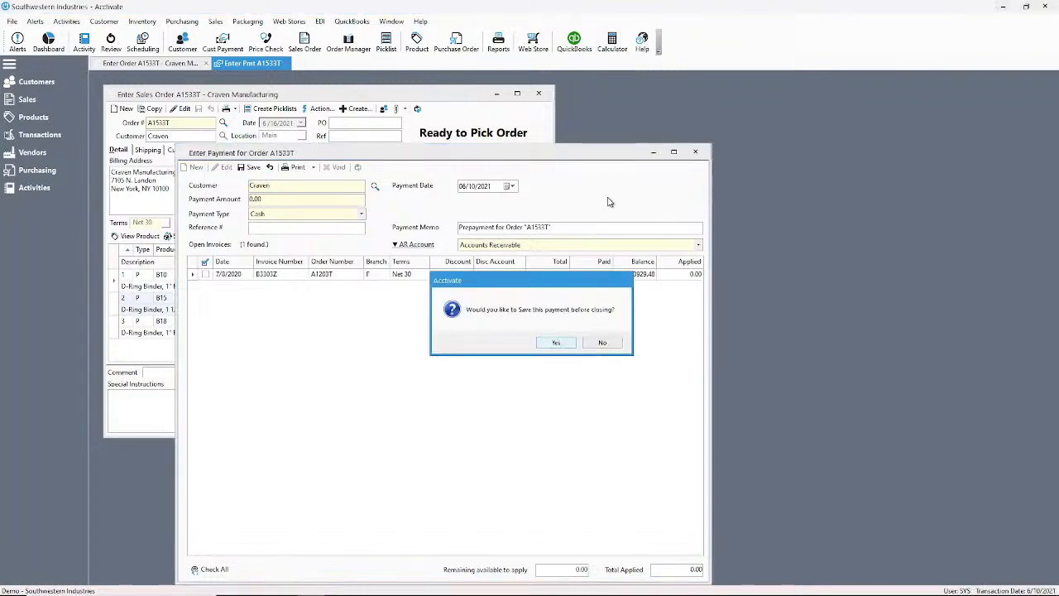
click(605, 350)
click(538, 93)
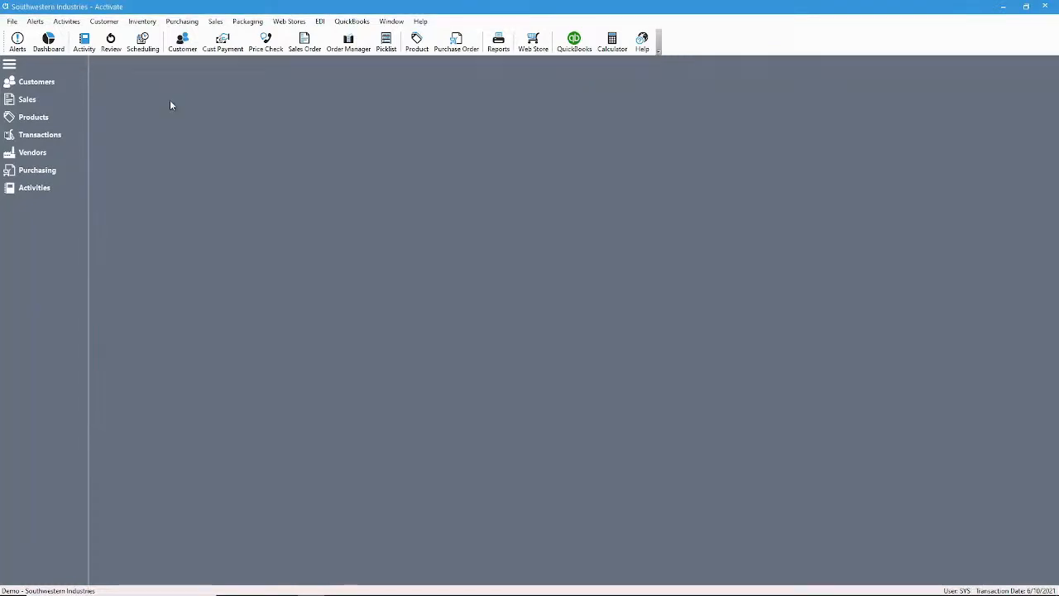
Step: Create a payment for customer Ajax Productions from the customer list and close the customer window
click(70, 87)
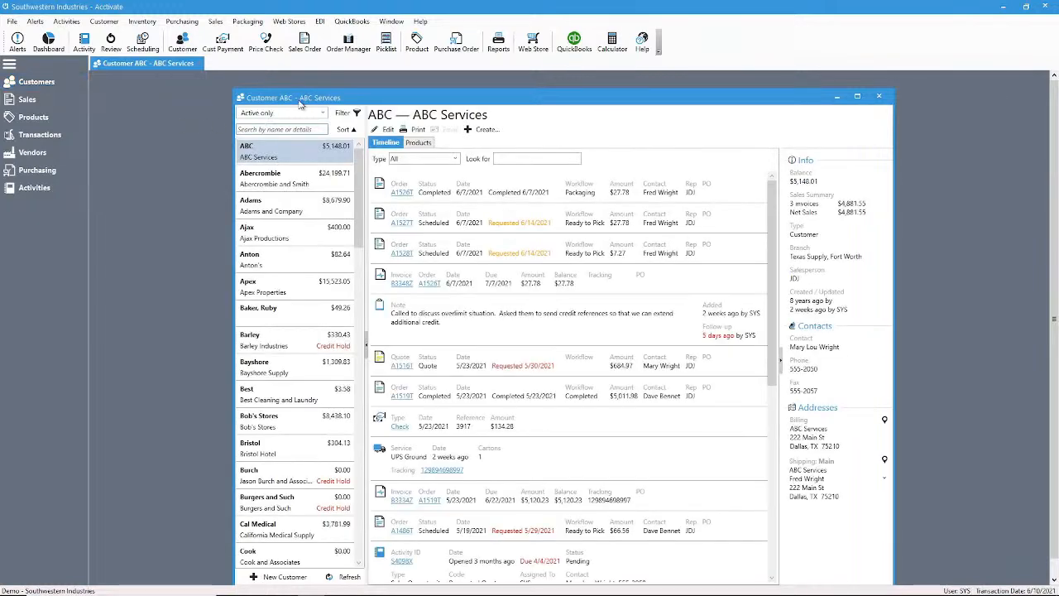
click(484, 131)
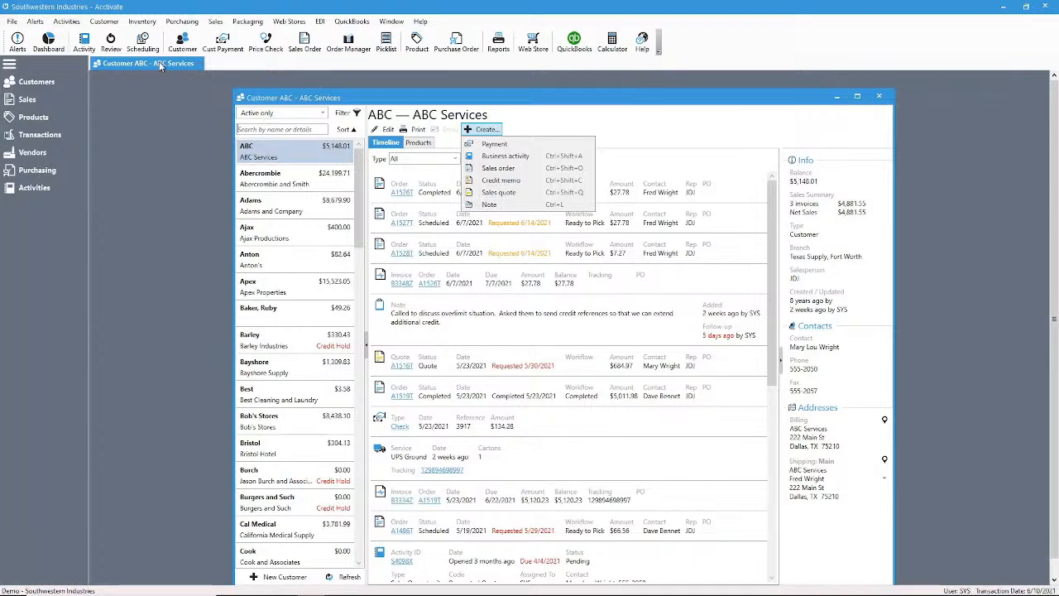
click(261, 225)
click(260, 225)
drag(396, 97, 295, 86)
click(389, 120)
click(382, 139)
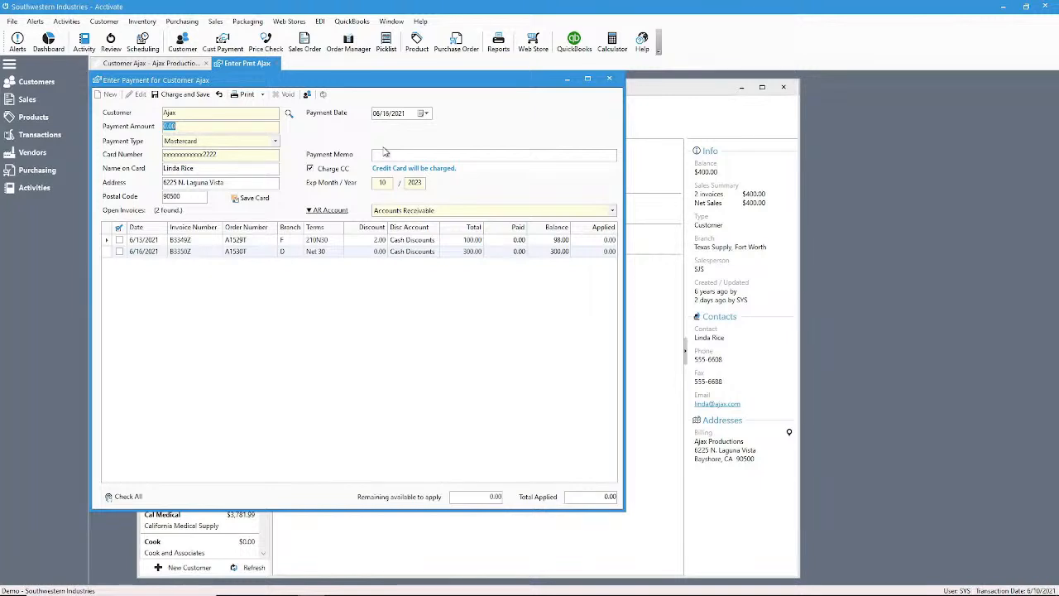
click(783, 87)
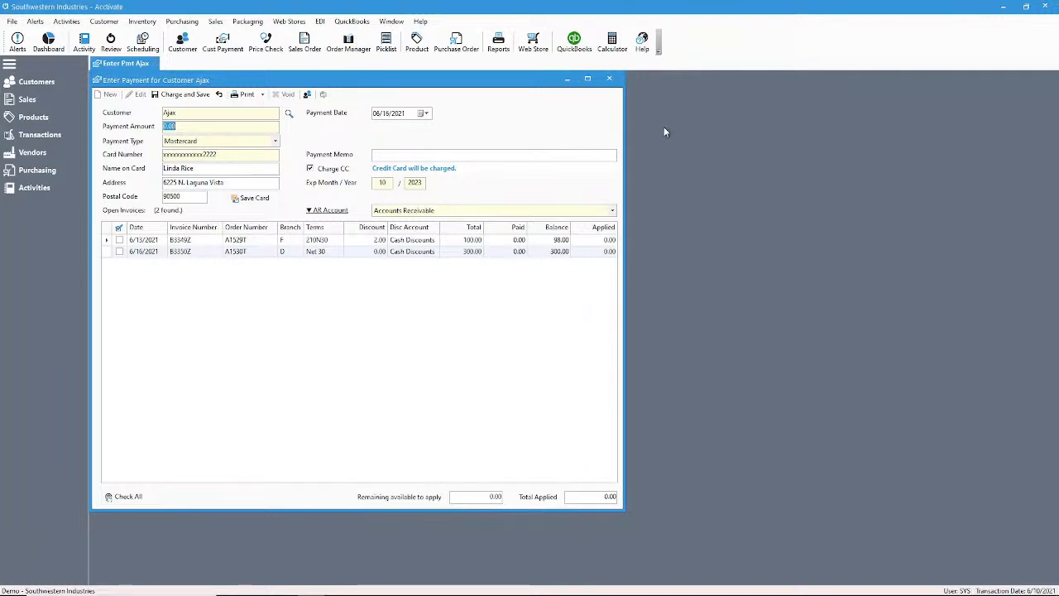
Step: Filter the open invoices by branch D - Texas Supply, Dallas, and return to filtering by AR account
click(335, 211)
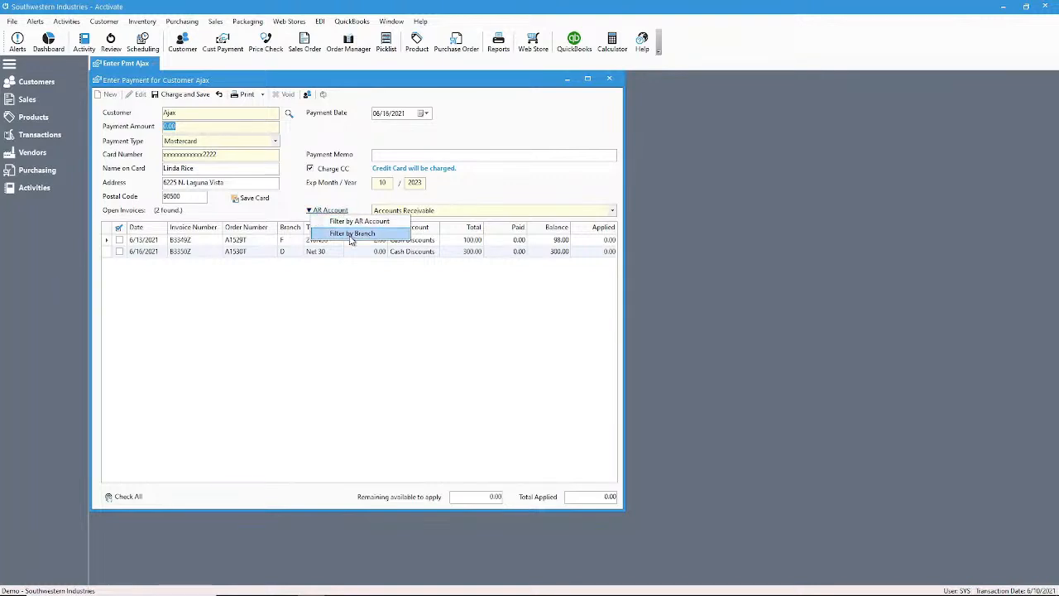
click(352, 233)
click(486, 211)
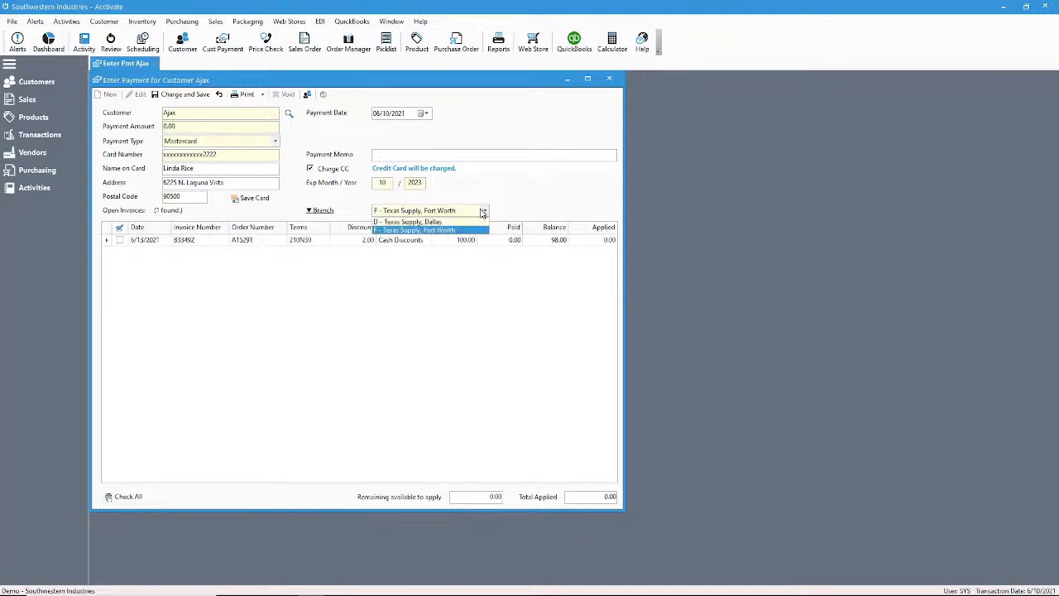
click(474, 222)
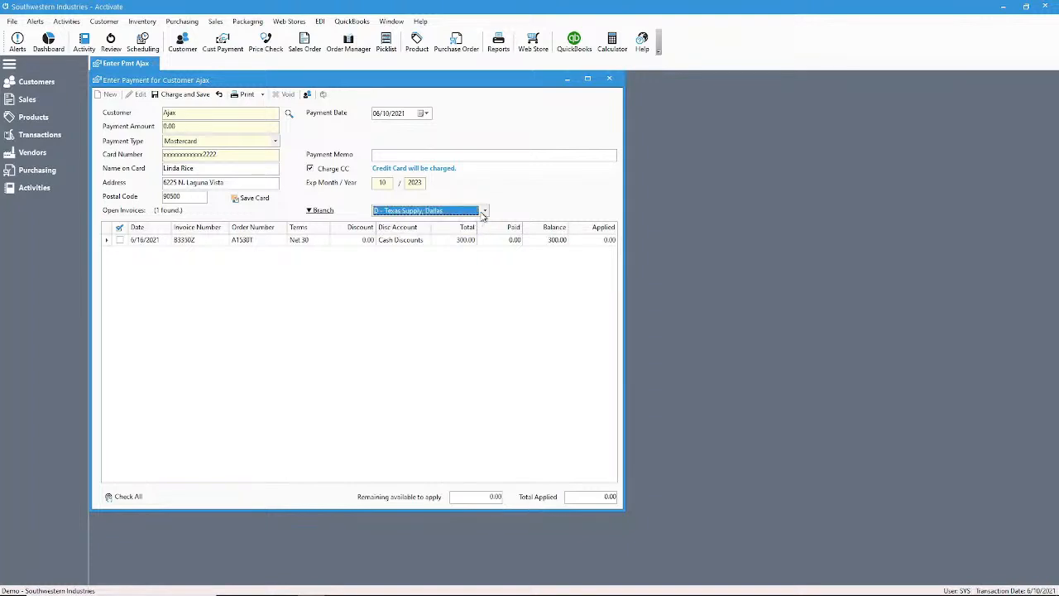
click(331, 211)
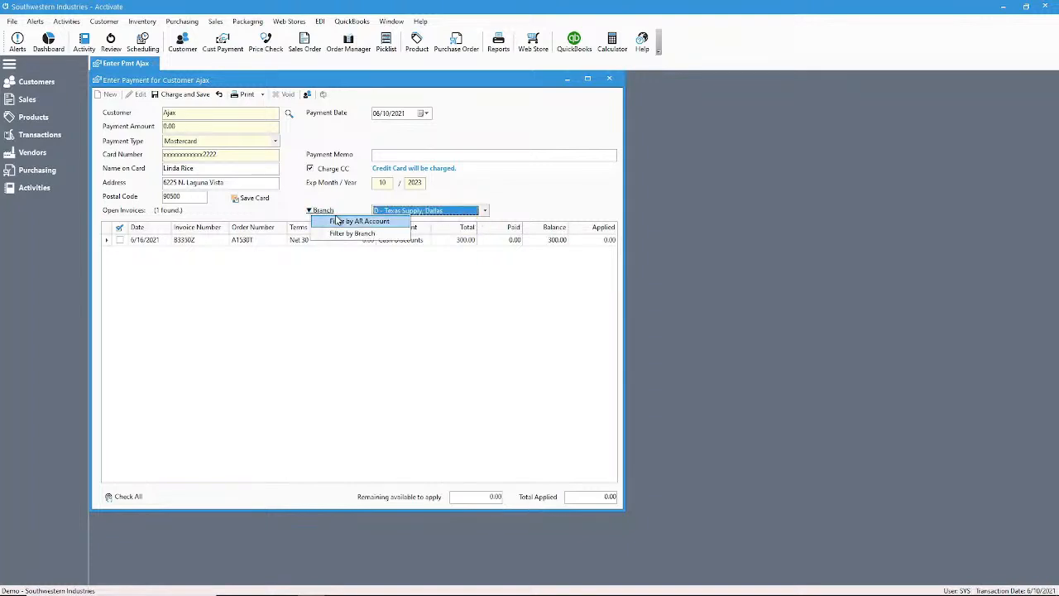
click(356, 221)
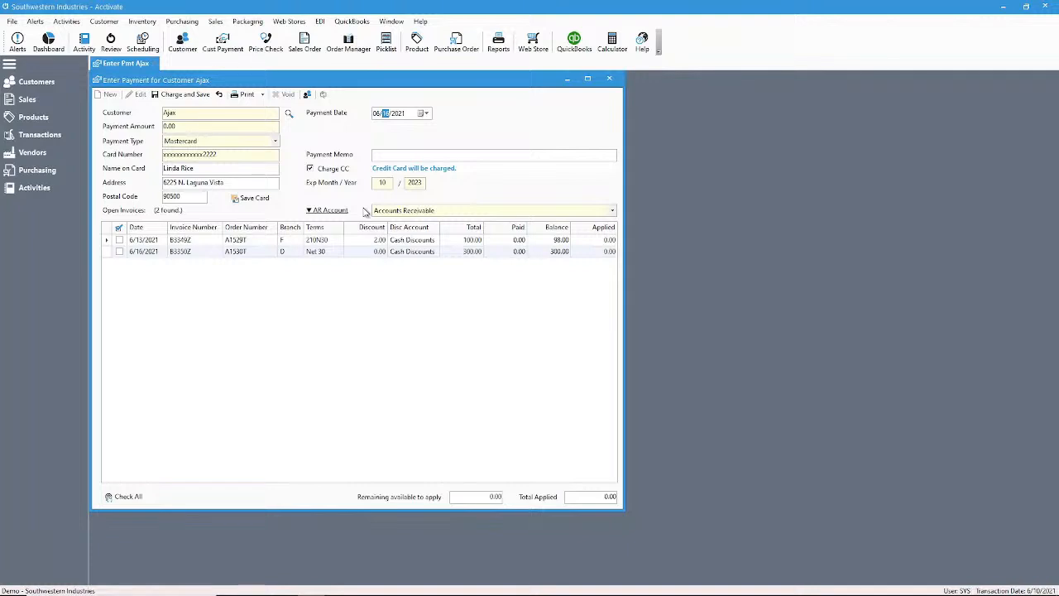
Step: Set the payment date to 06/16/2021 and check the terms details of the invoice dated 6/13/2021
key(Tab)
click(324, 240)
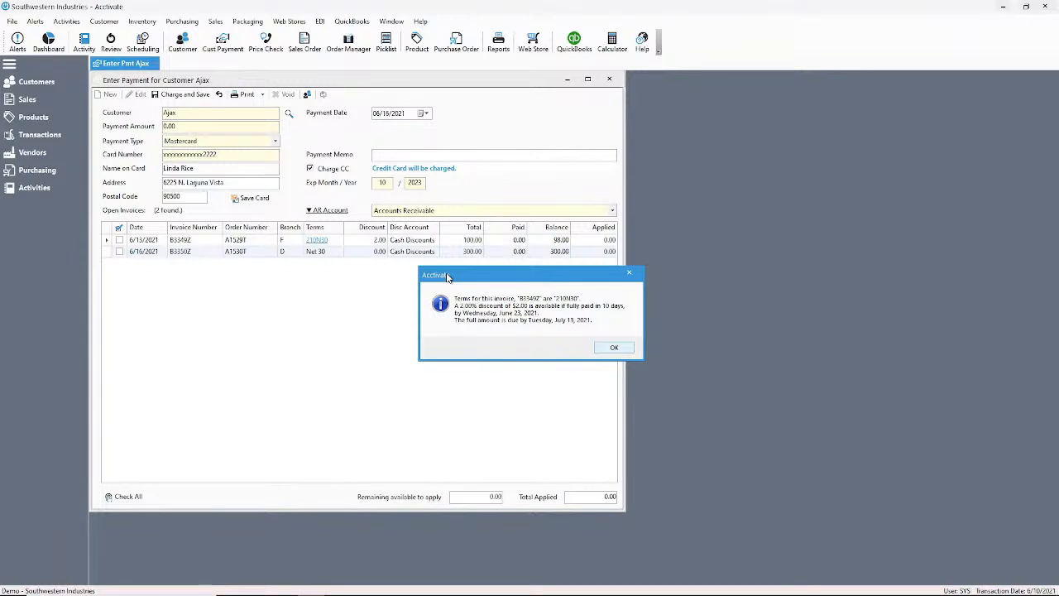
click(604, 349)
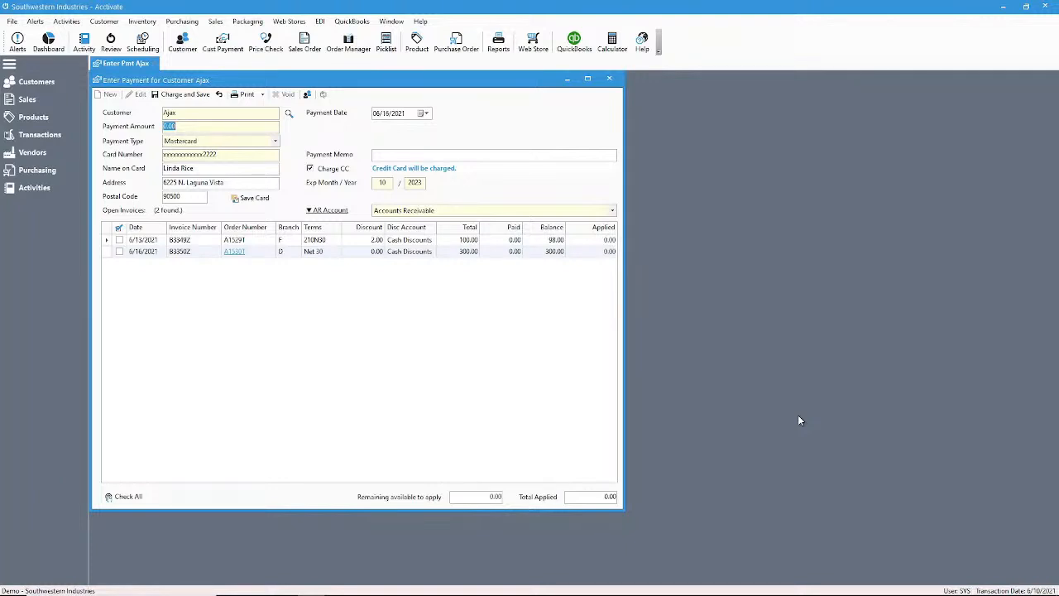
Step: Try applying the payment to the 6/16/2021 invoice and to all open invoices, clearing every selection again
click(119, 252)
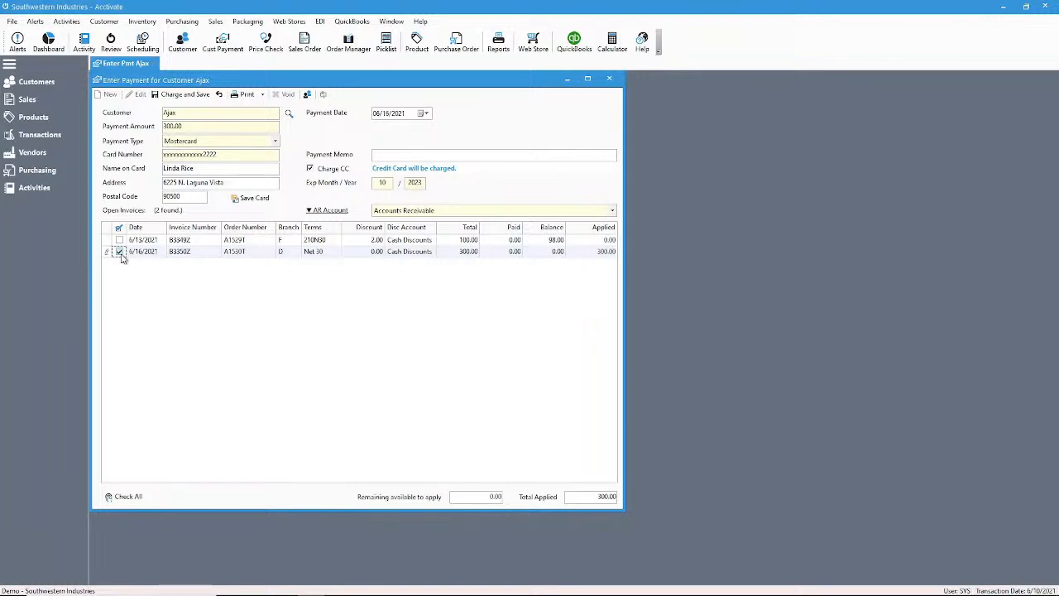
click(120, 252)
click(129, 504)
click(119, 251)
click(119, 240)
Step: Set the payment amount to 500.00 and auto-apply it to both open invoices
key(ctrl+a)
text(500)
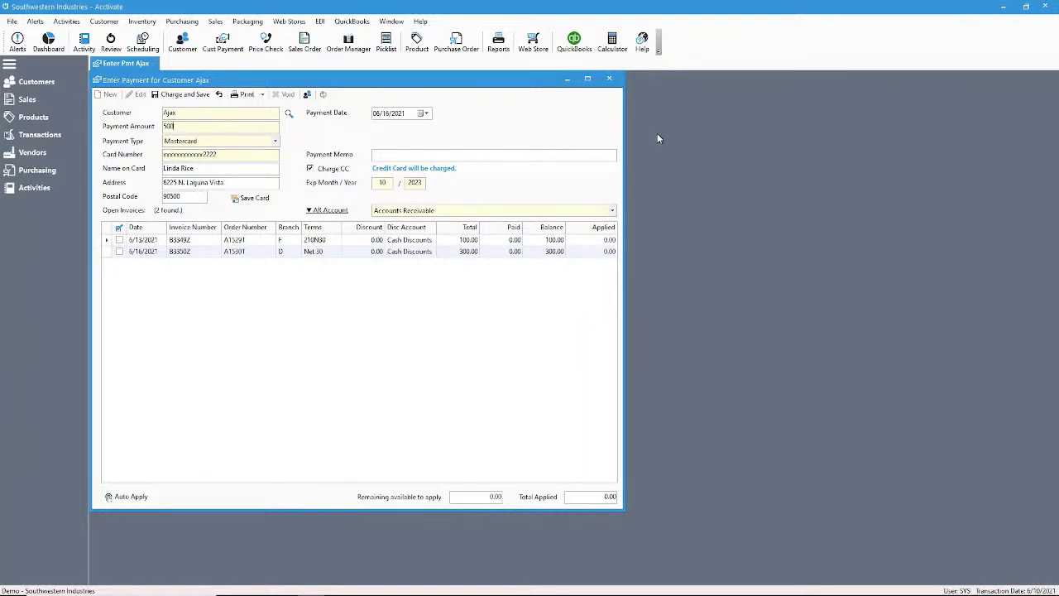
key(Tab)
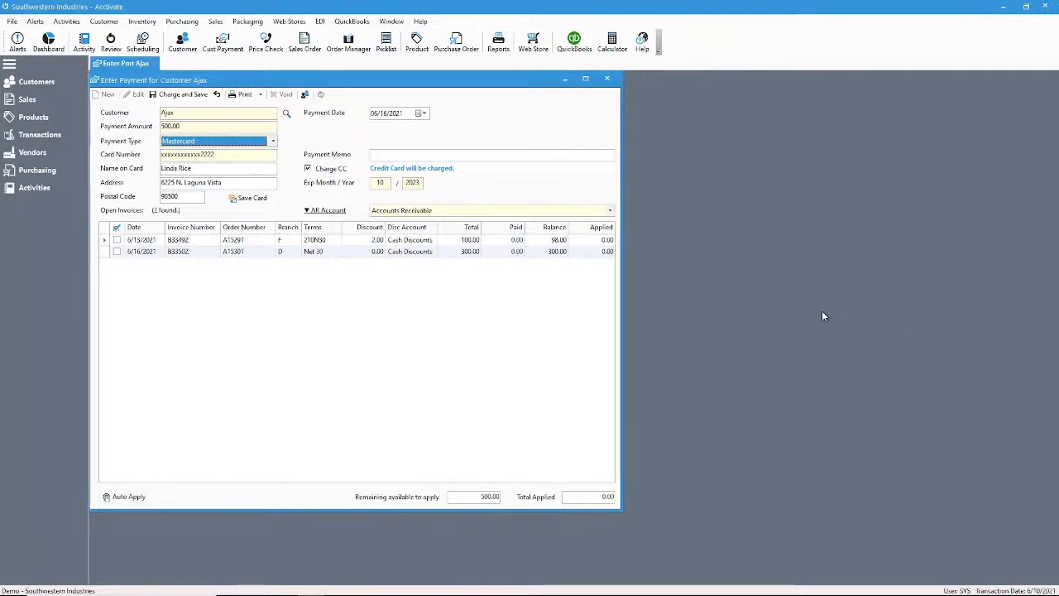
click(117, 253)
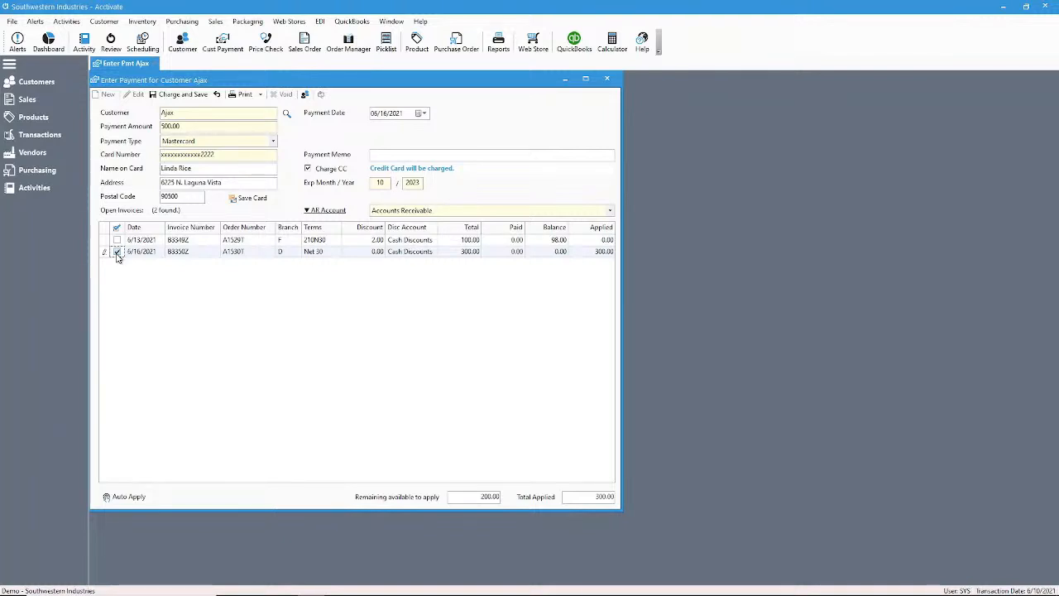
click(117, 252)
click(133, 495)
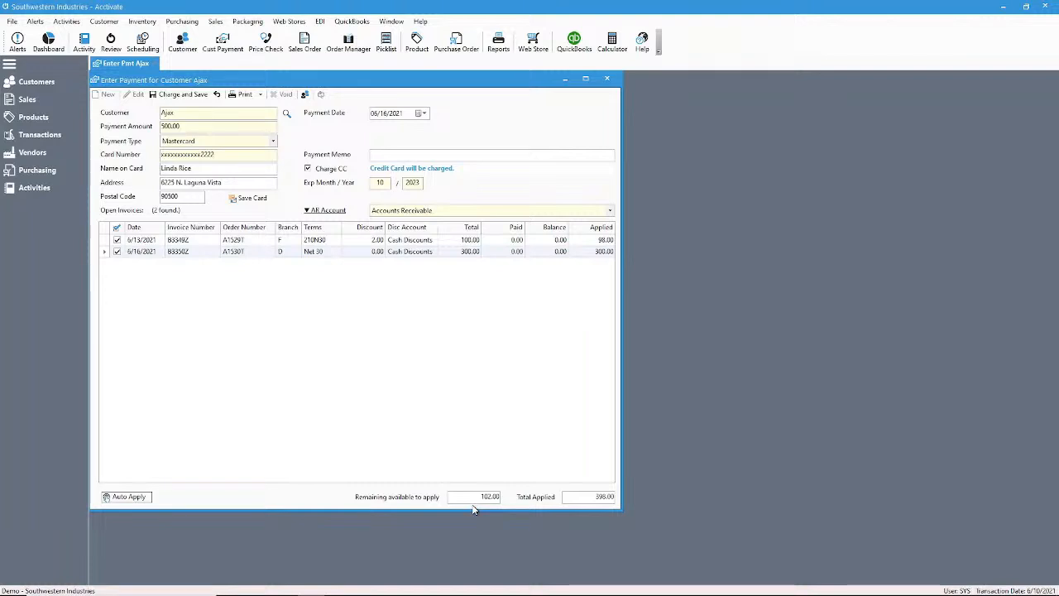
click(472, 326)
Step: Charge the card and save the payment, accepting the unapplied amount as customer credit, and close the receipt
click(187, 96)
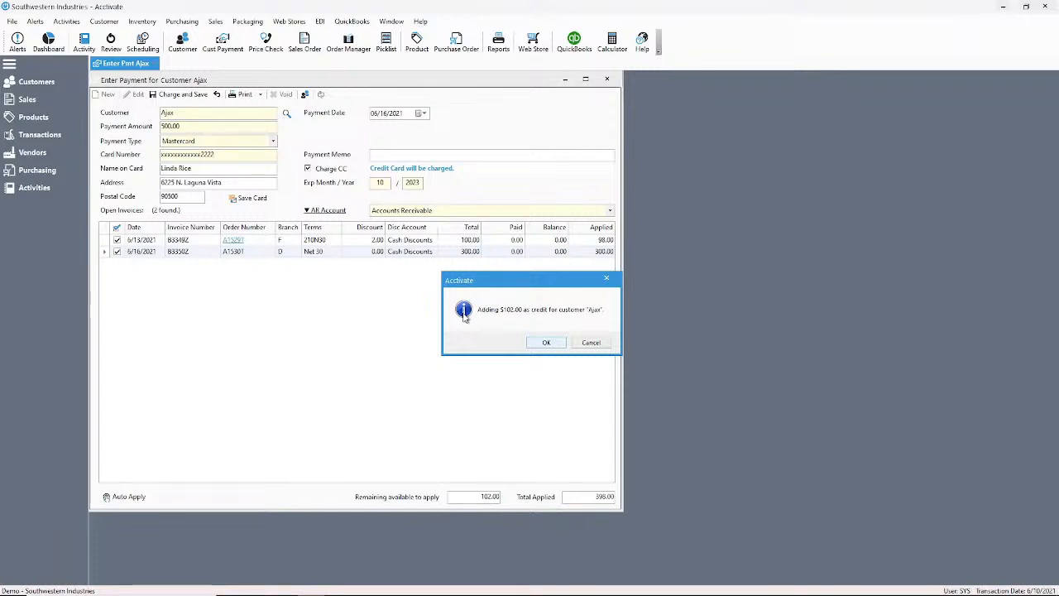
click(546, 342)
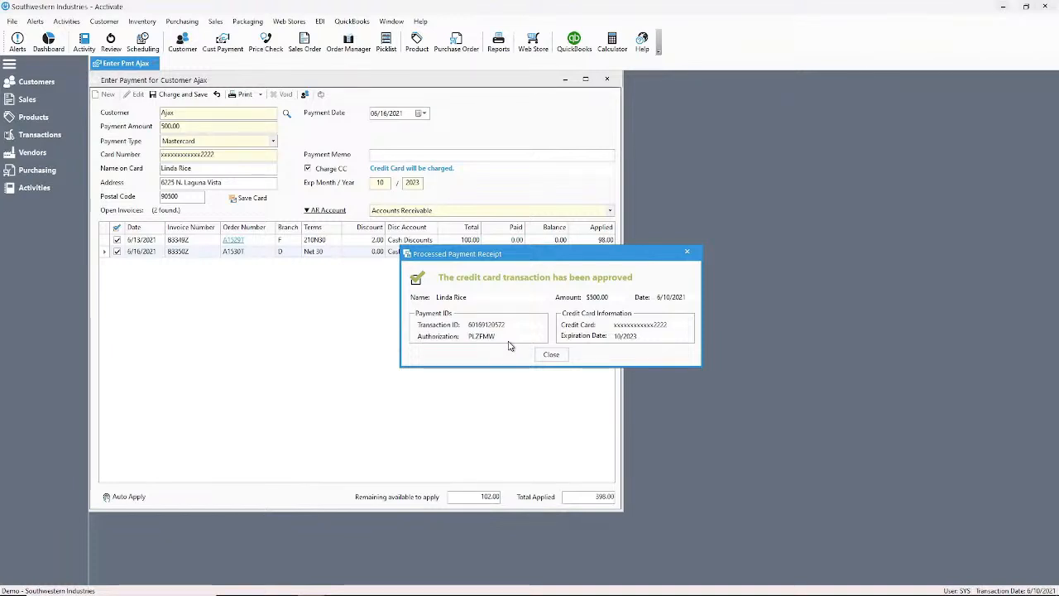
click(551, 356)
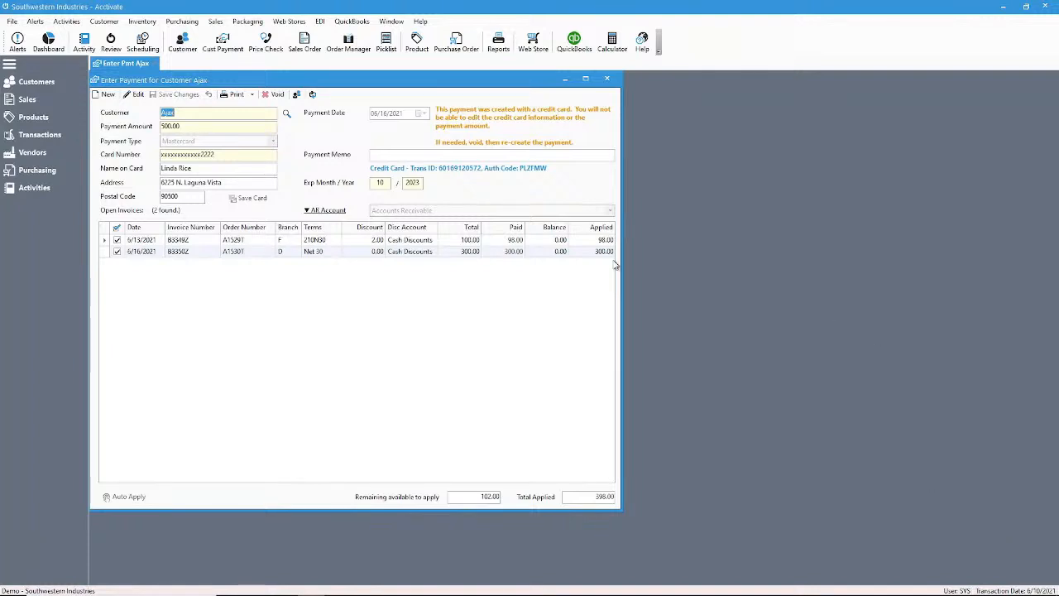
Step: Prepare an email of the payment to the customer and insert the CC Payment Receipt template
click(253, 95)
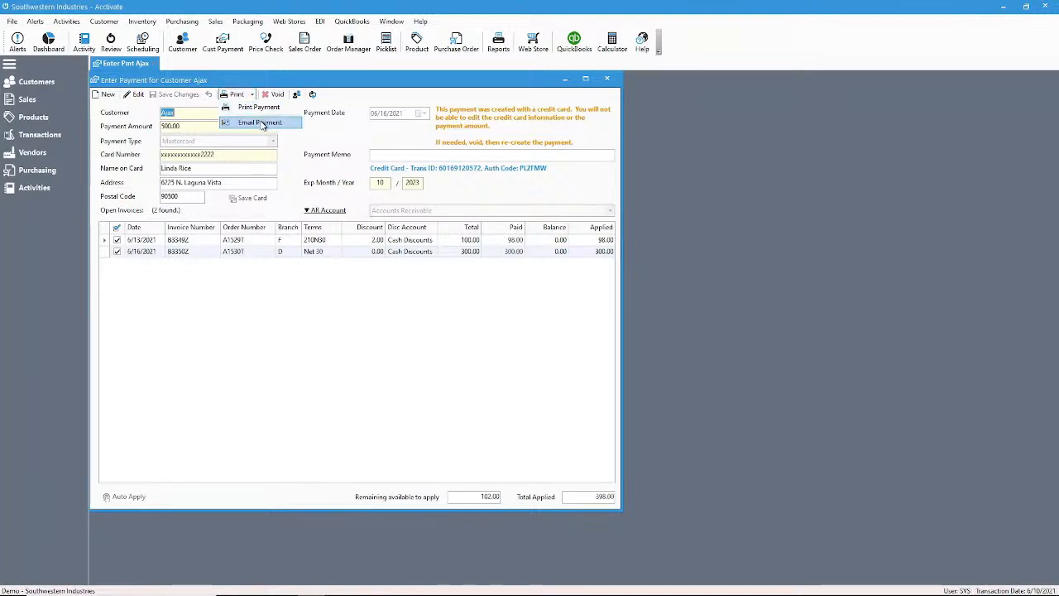
click(262, 123)
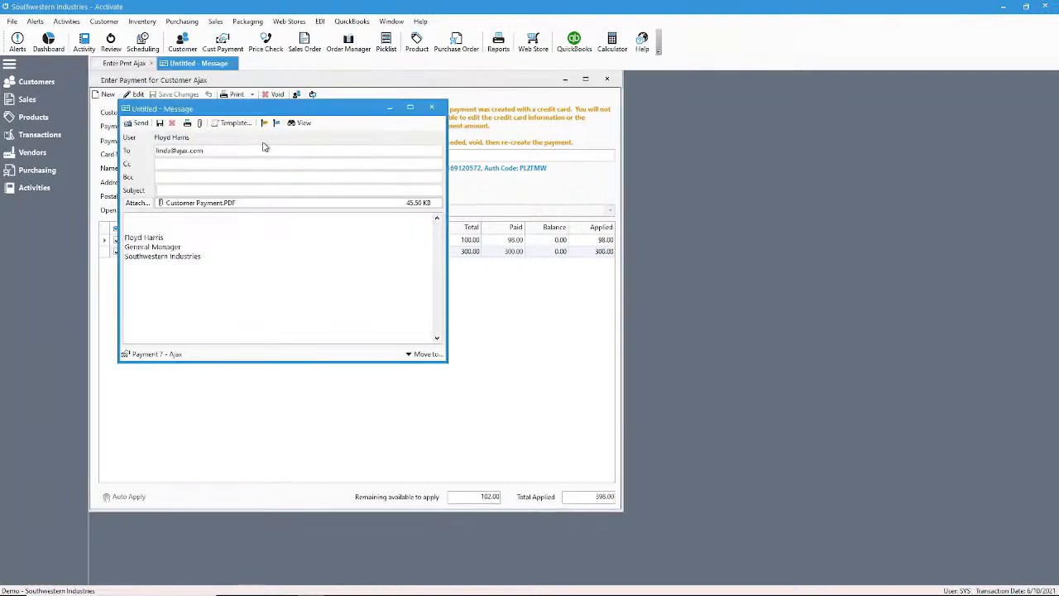
click(242, 123)
mouse_move(282, 136)
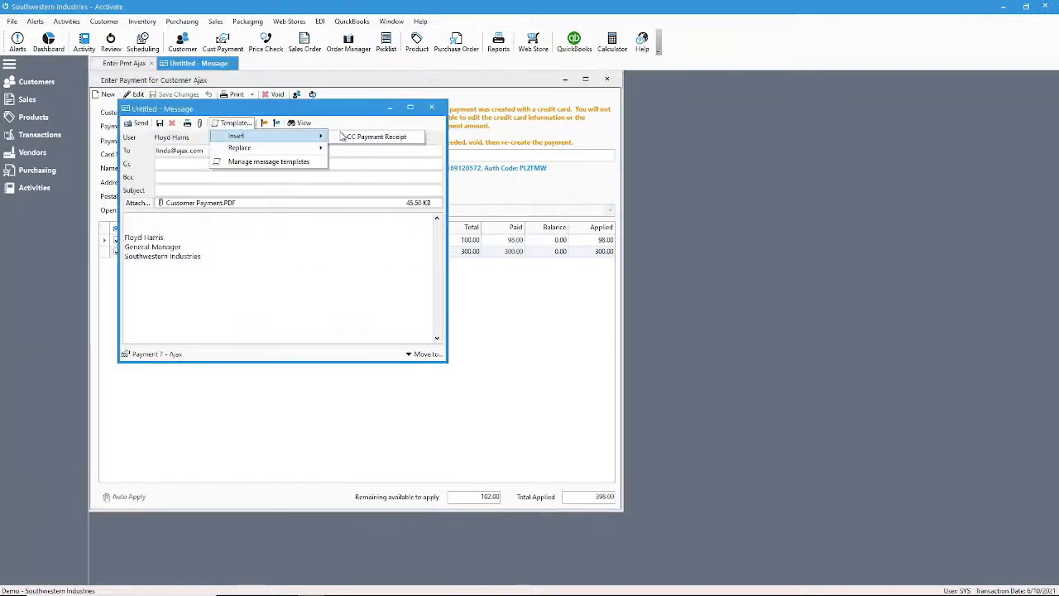
click(352, 136)
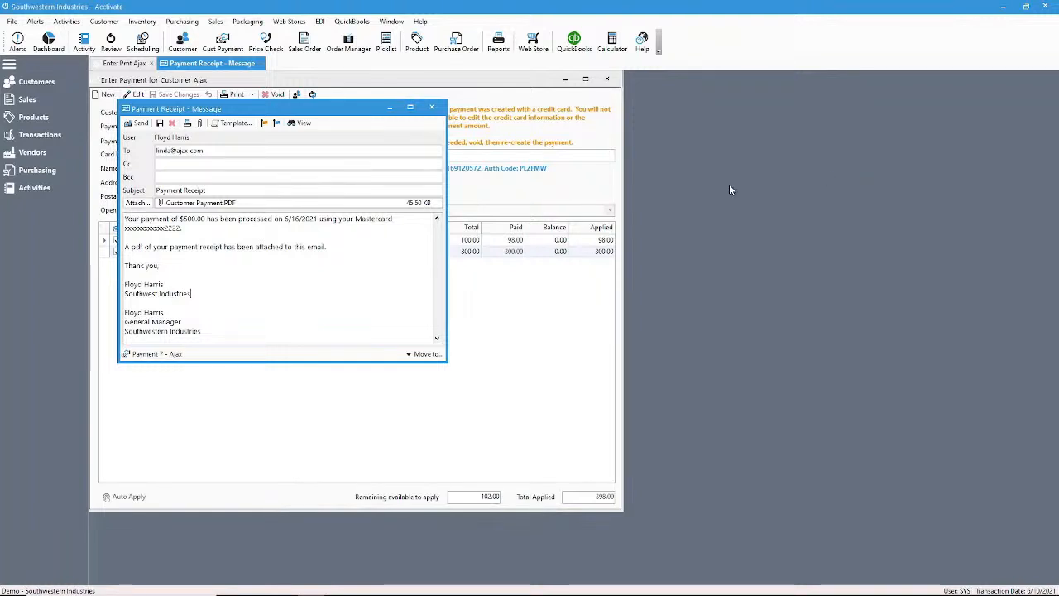
Step: Review the attached Customer Payment.PDF receipt down to its totals and close it
double_click(332, 204)
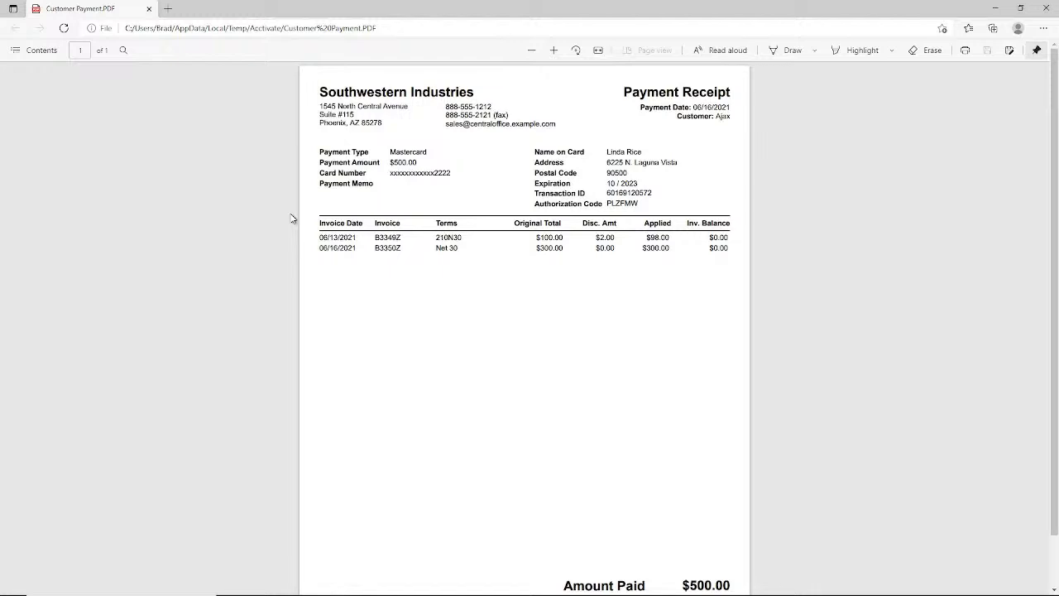
scroll(291, 218, down, 1)
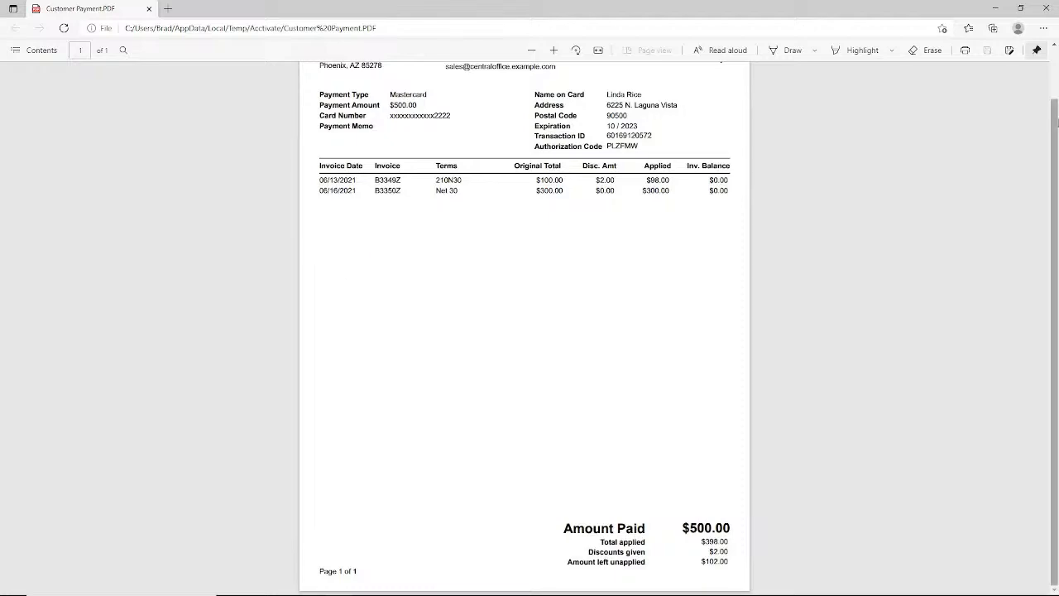
click(1047, 10)
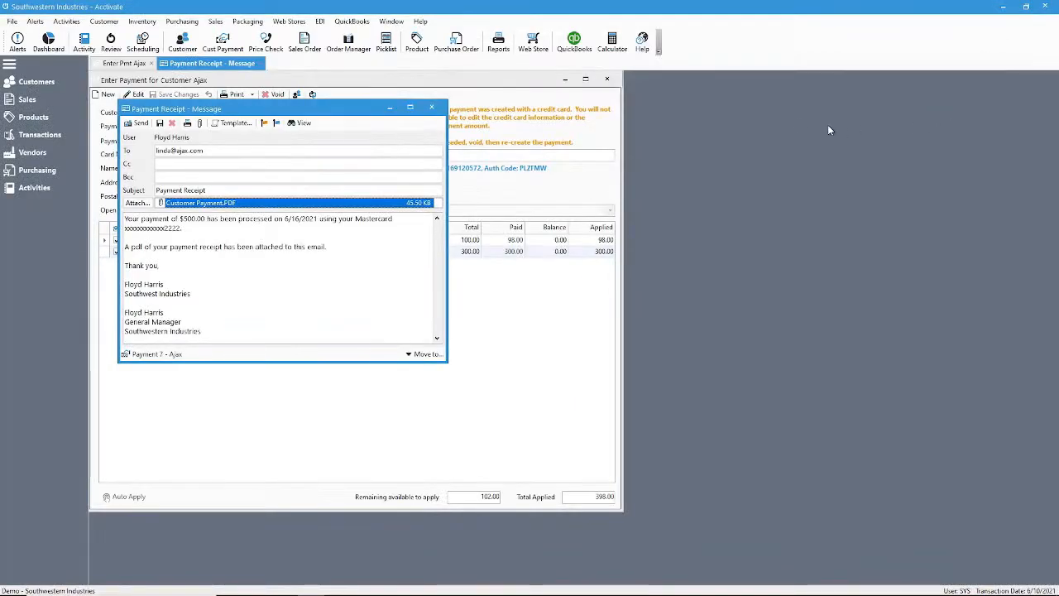
Step: Close the payment receipt email and the Ajax payment window
click(431, 107)
click(535, 343)
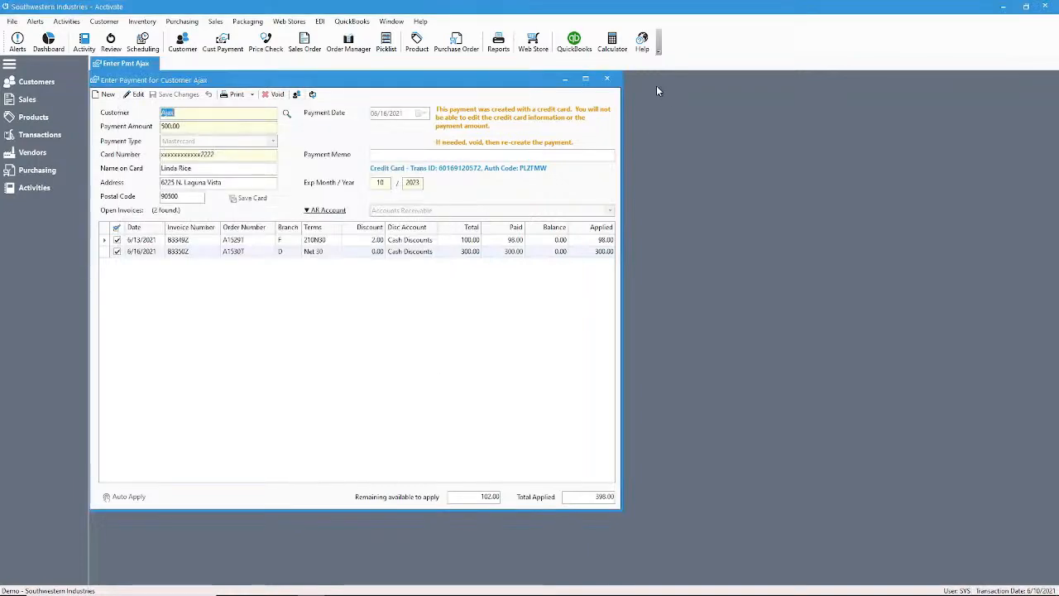
click(613, 80)
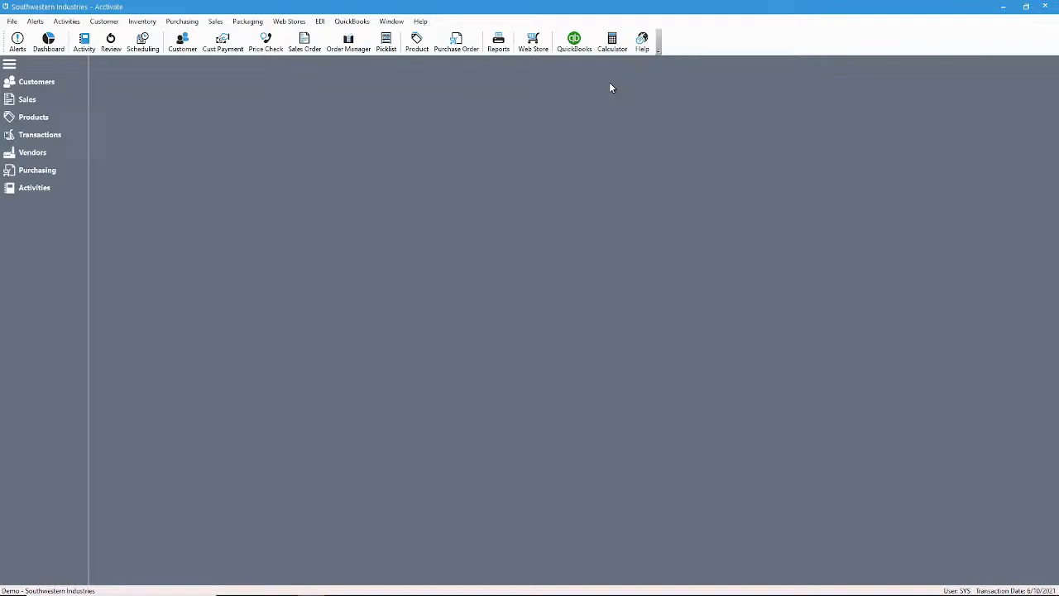
Step: Find the Bristol Hotel customer and limit its timeline to Payments only
click(73, 91)
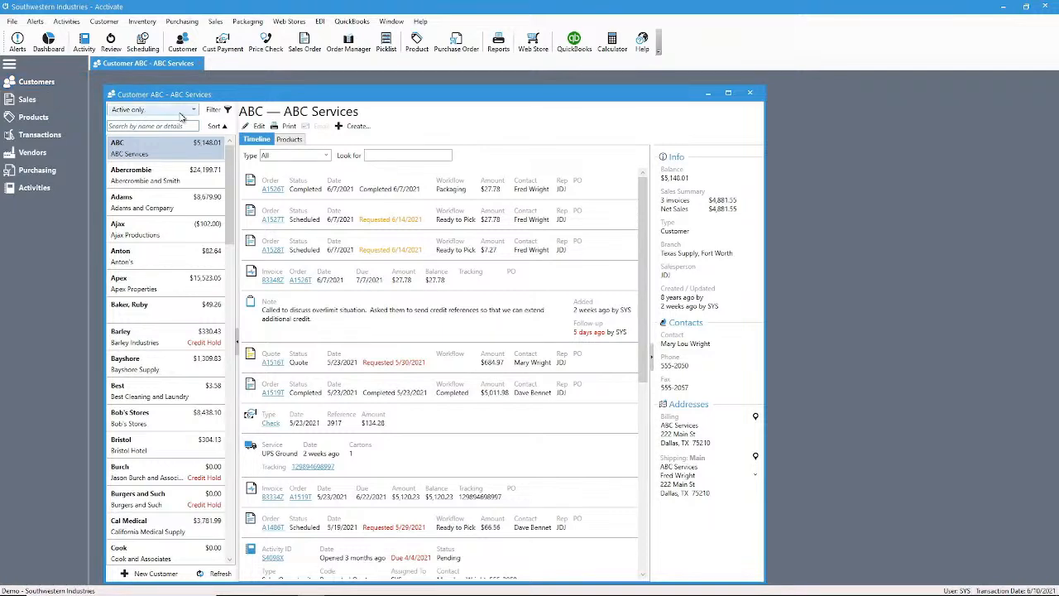
text(Bristo)
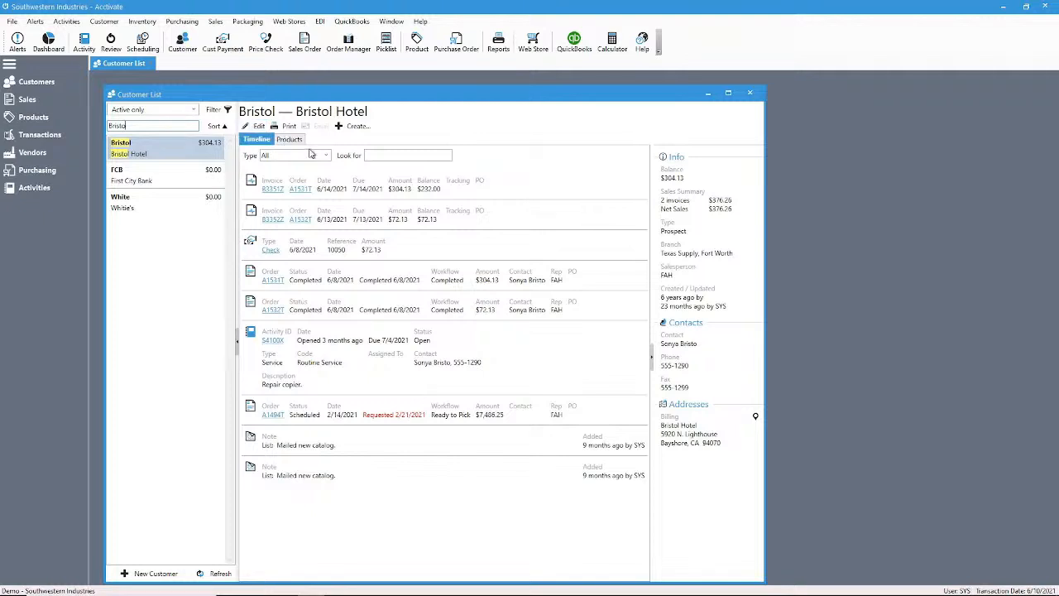
click(311, 156)
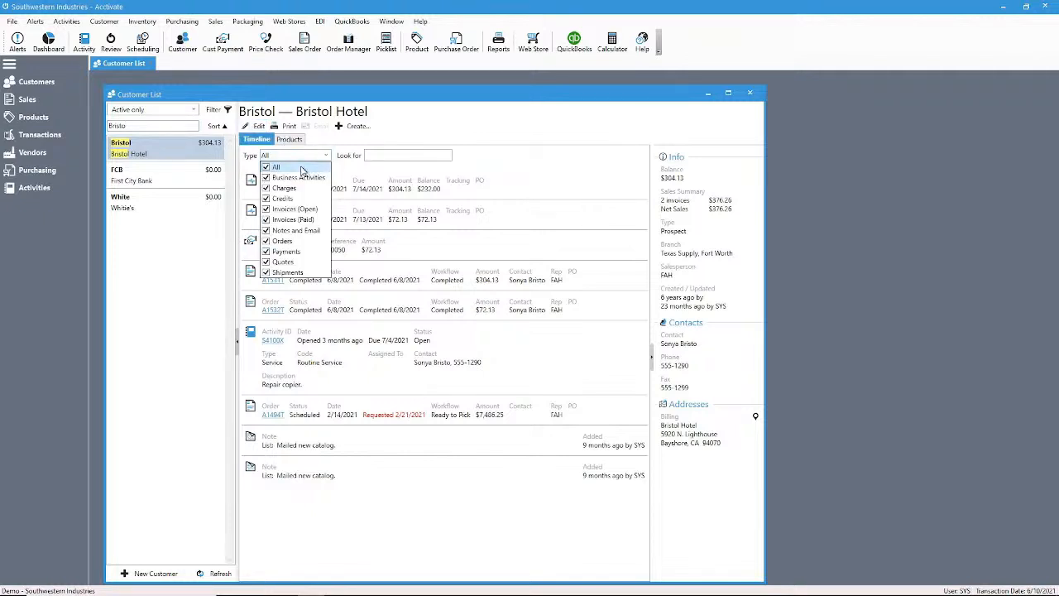
click(303, 168)
click(292, 251)
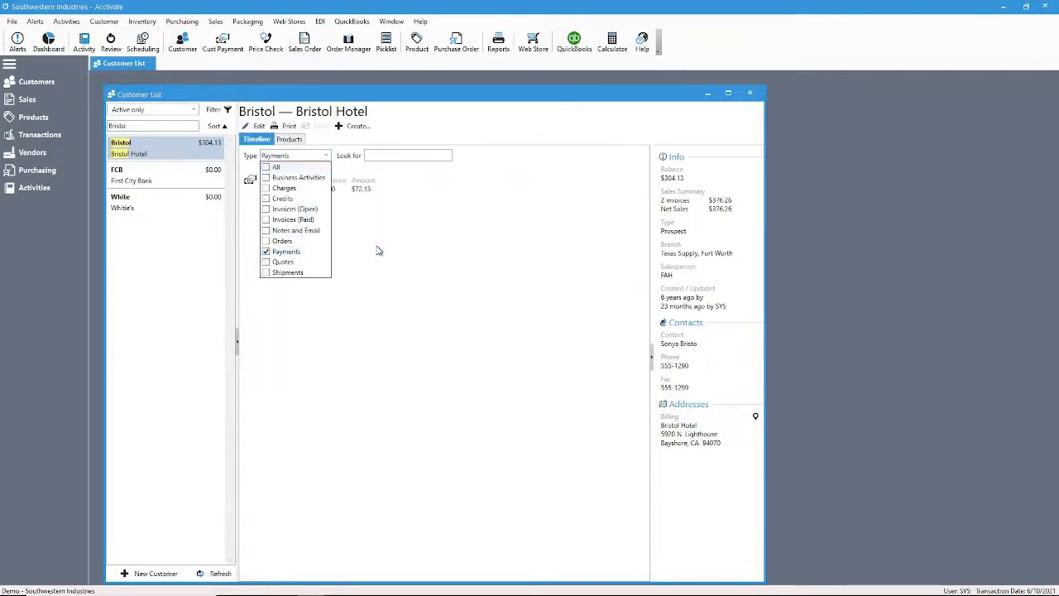
Step: Review the Bristol check payment from the filtered timeline alongside the list of all payments, and close the payment window
click(384, 250)
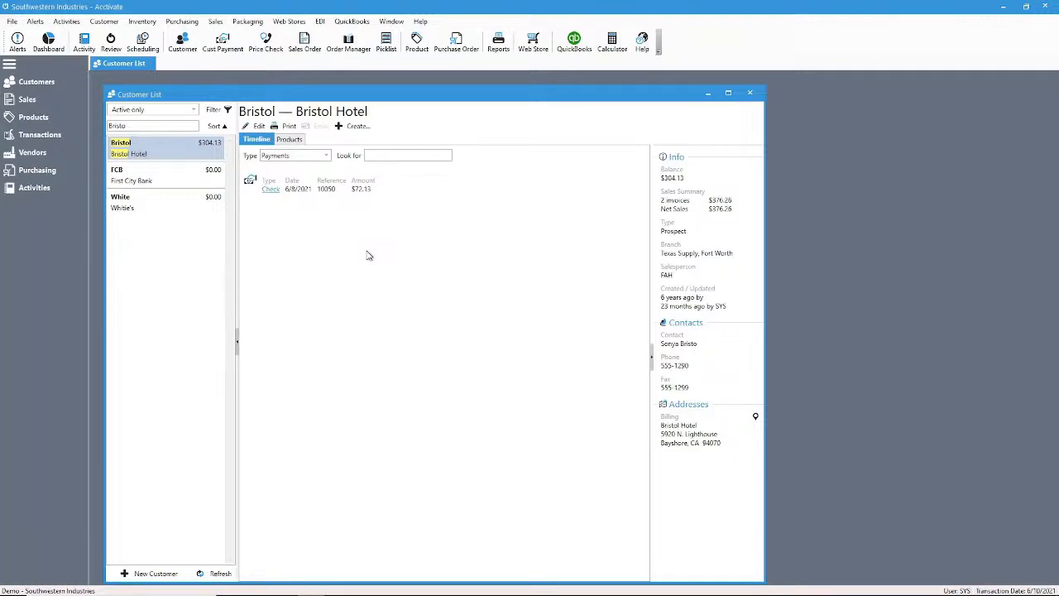
click(275, 192)
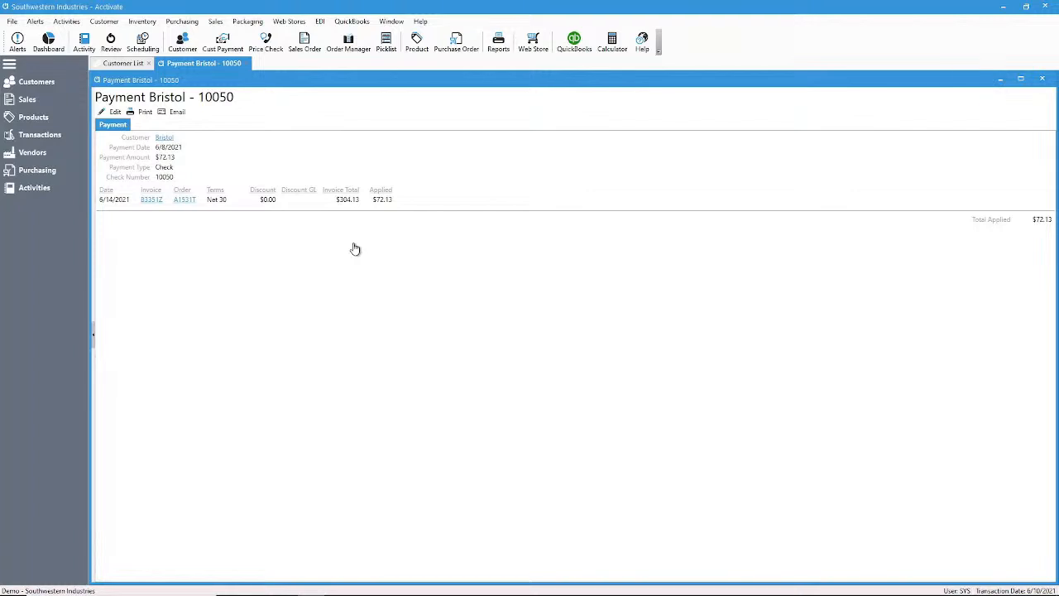
click(93, 341)
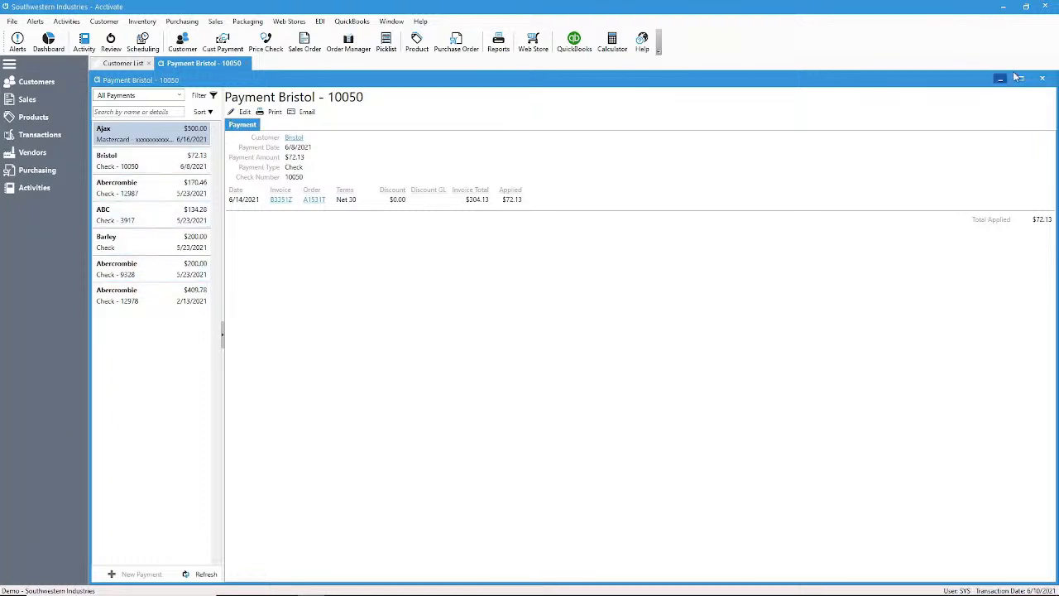
click(1042, 77)
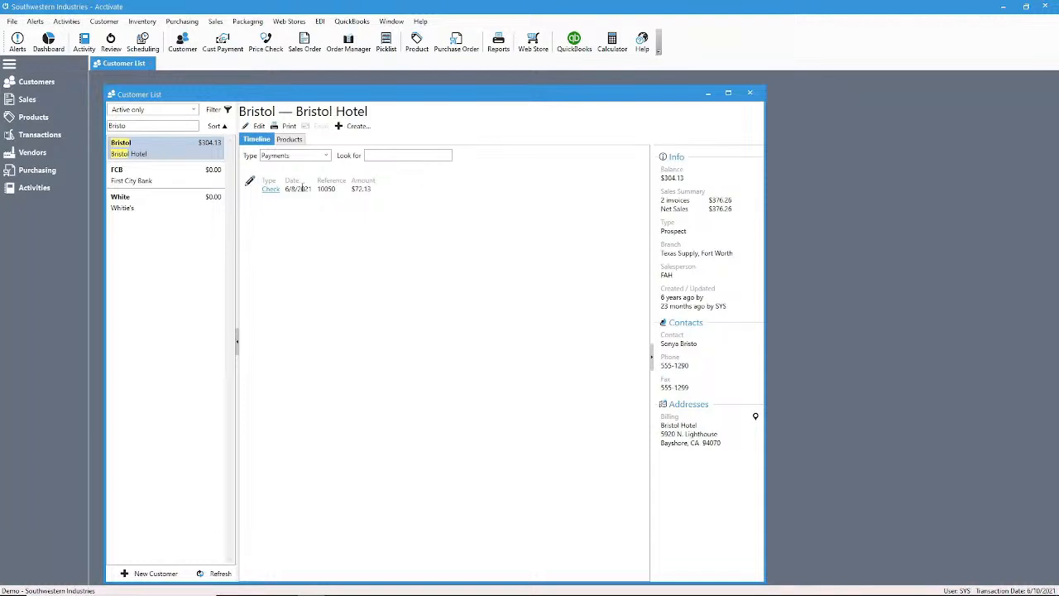
Step: Edit the Bristol check payment so it applies to the 6/13/2021 invoice instead of the 6/14/2021 invoice, and save it
click(251, 187)
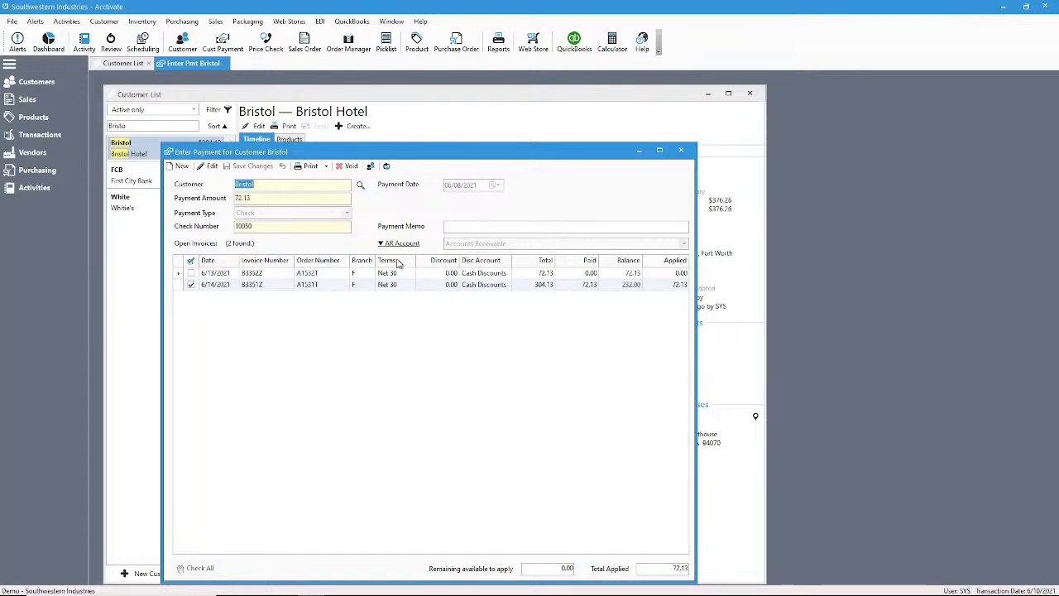
click(208, 166)
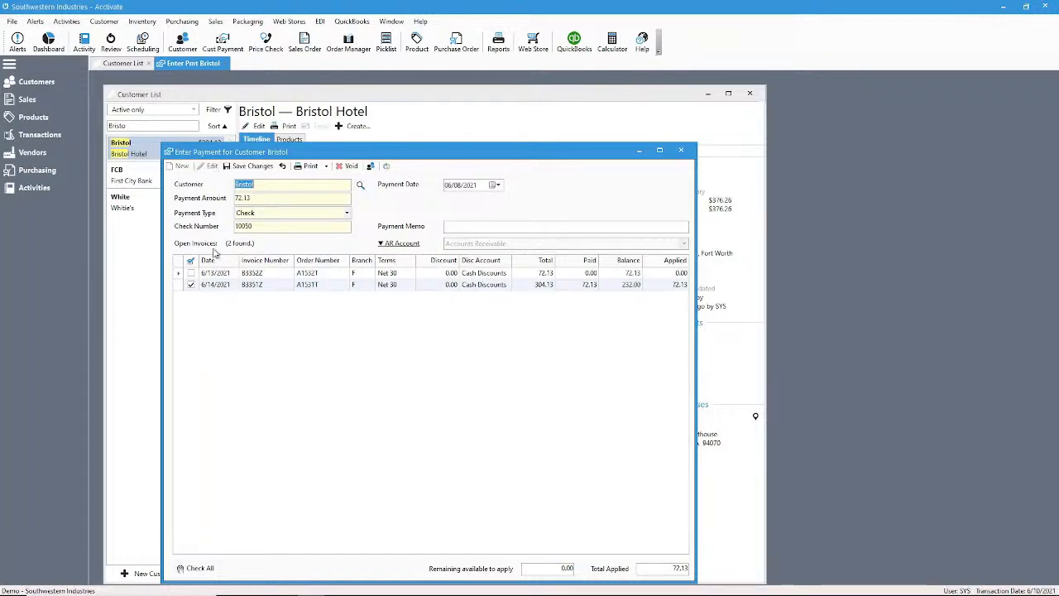
click(191, 284)
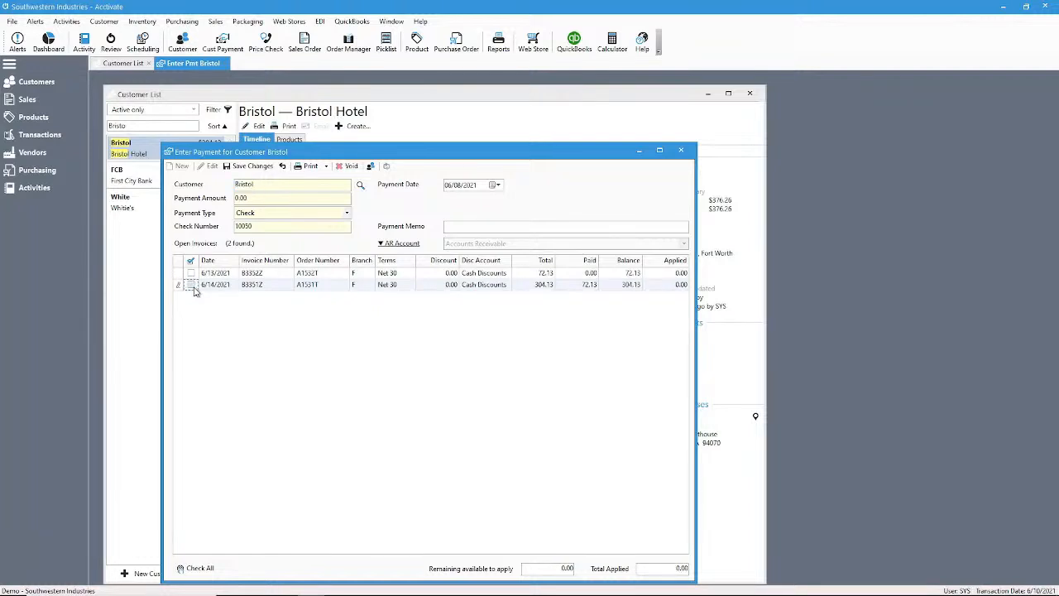
click(192, 273)
click(191, 273)
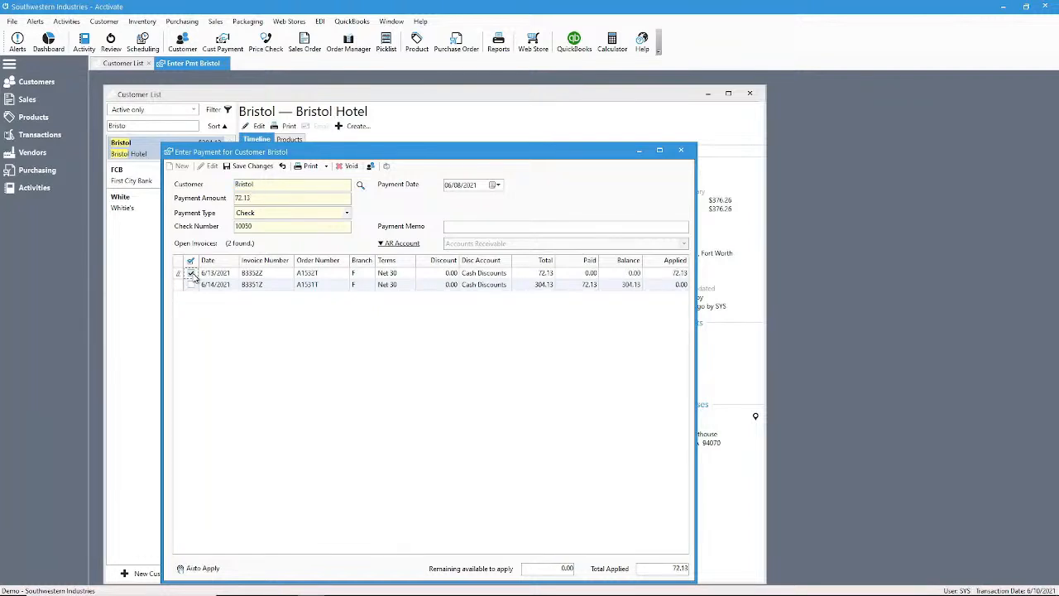
click(238, 167)
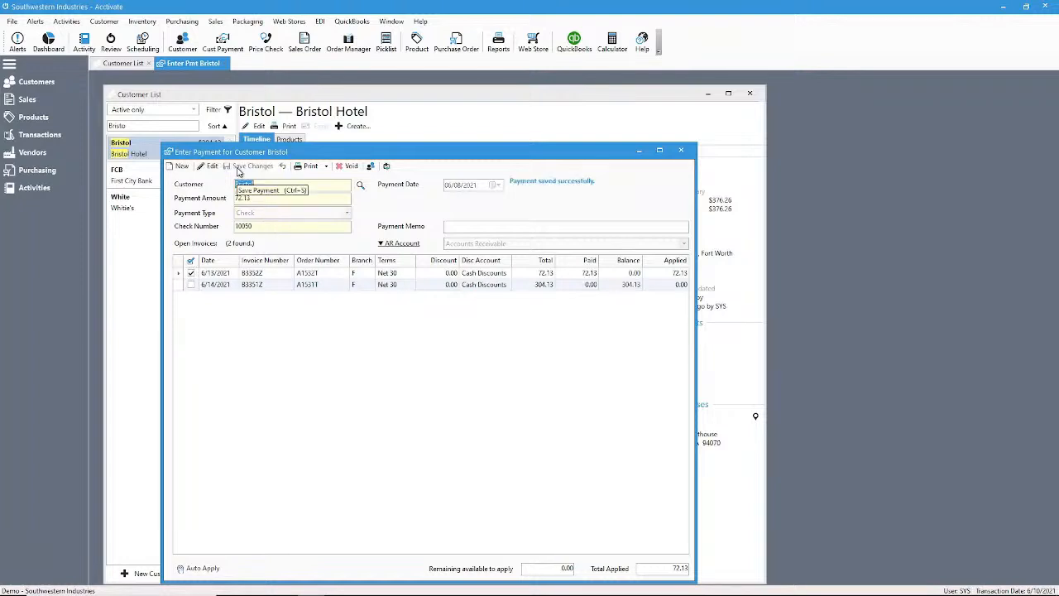